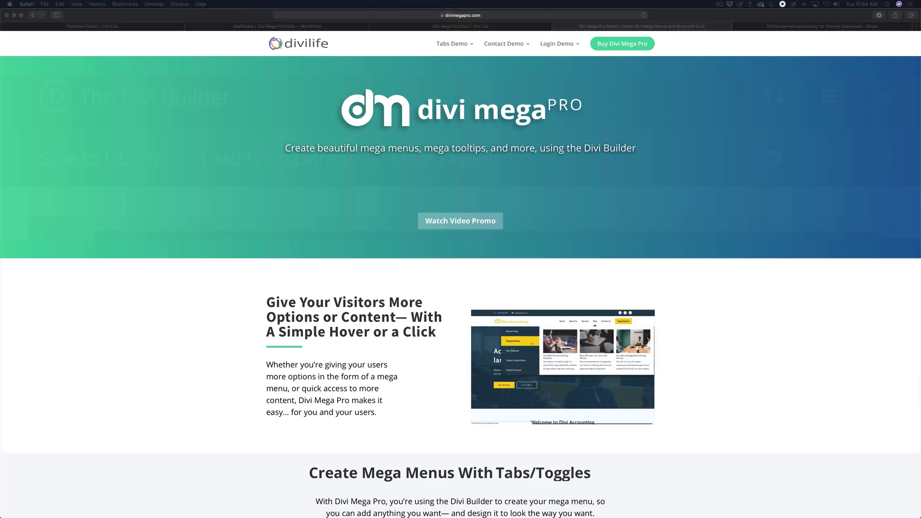
Move the TextEdit note into view and select the class name 'menu-item-has-children'
left_click_drag(641, 98, 455, 85)
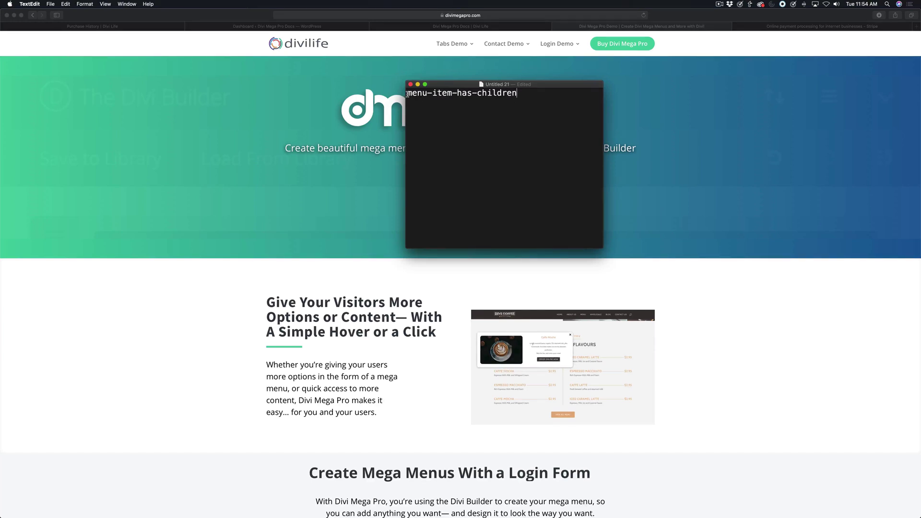
left_click_drag(407, 93, 516, 97)
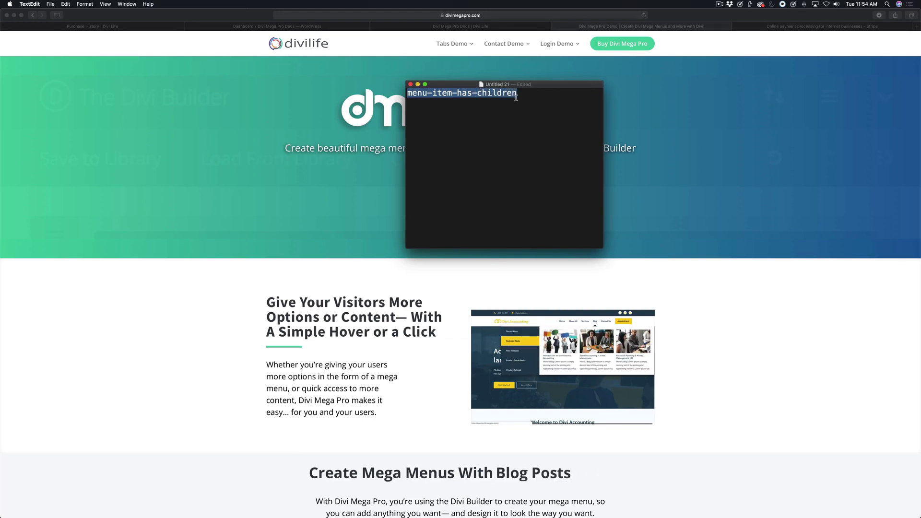
Open the Main Menu under Appearance > Menus and expand the Contact Us item's settings
left_click(242, 93)
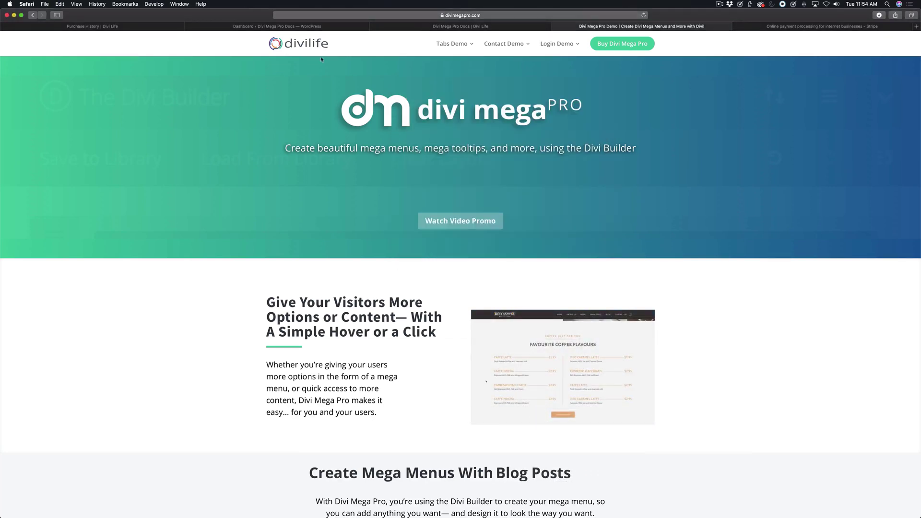
left_click(253, 24)
mouse_move(27, 172)
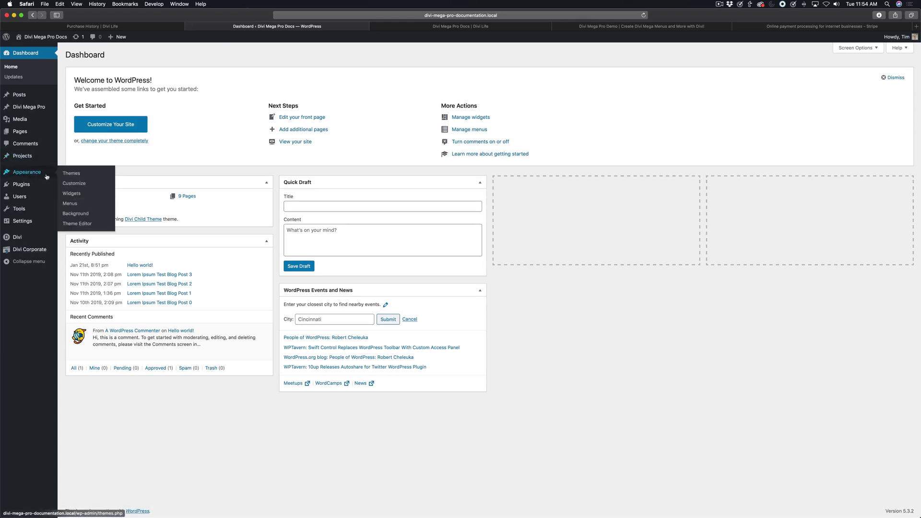
left_click(69, 204)
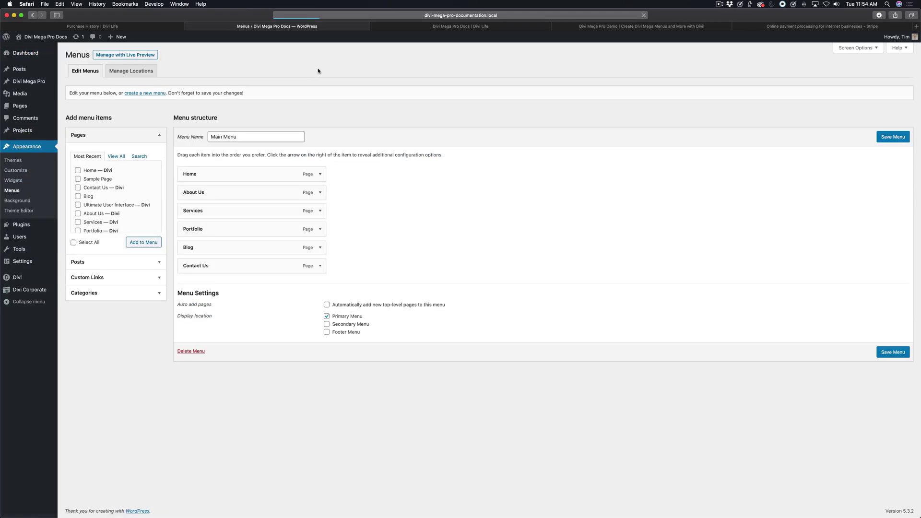
left_click(319, 266)
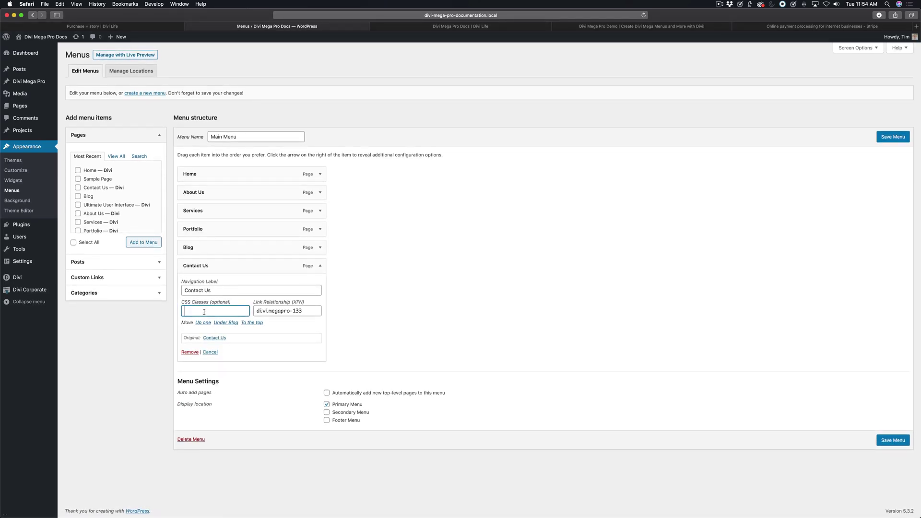
type("menu-item-has-children")
Commit menu-item-has-children as the Contact Us item's CSS class
left_click(420, 242)
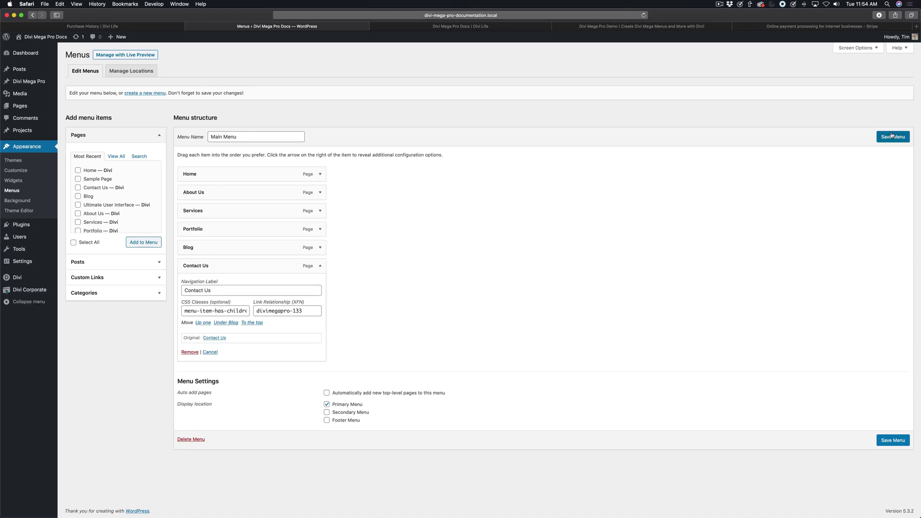
Save the Main Menu, then reload the Divi Corporate homepage to check Contact Us
left_click(857, 48)
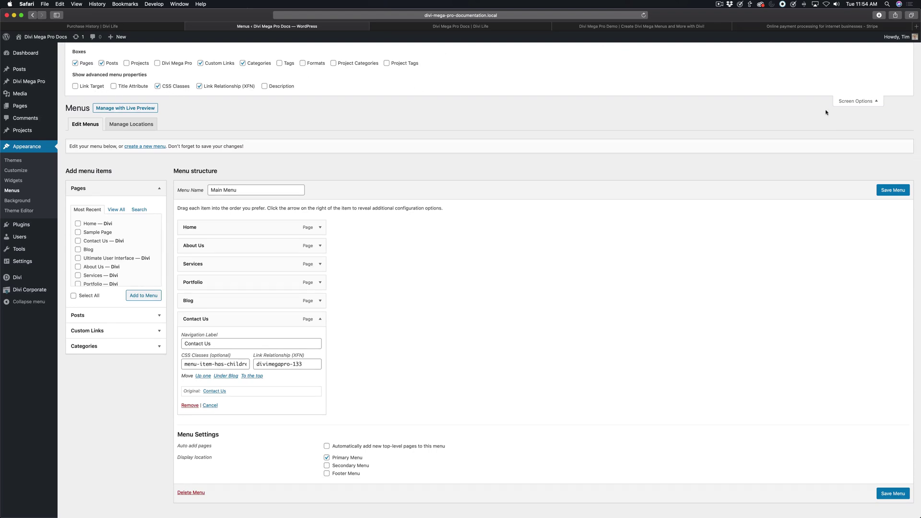
left_click(860, 102)
double_click(227, 310)
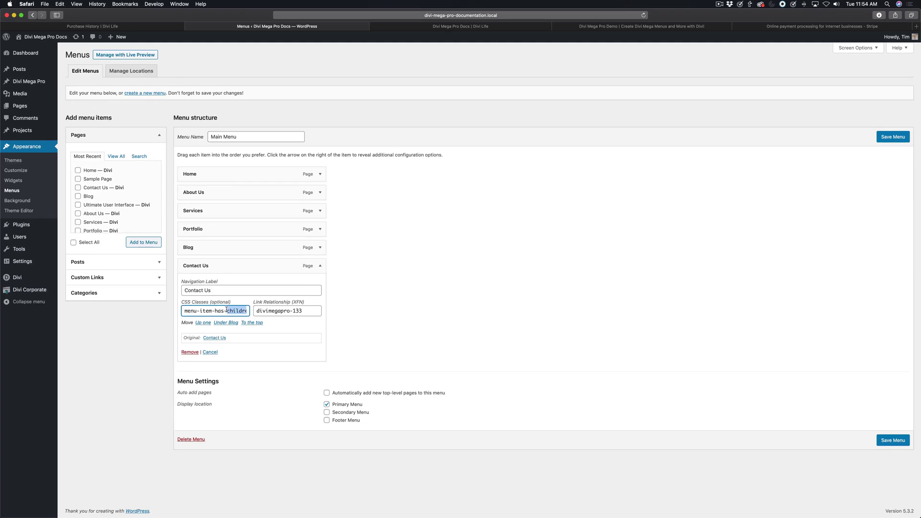
left_click(891, 137)
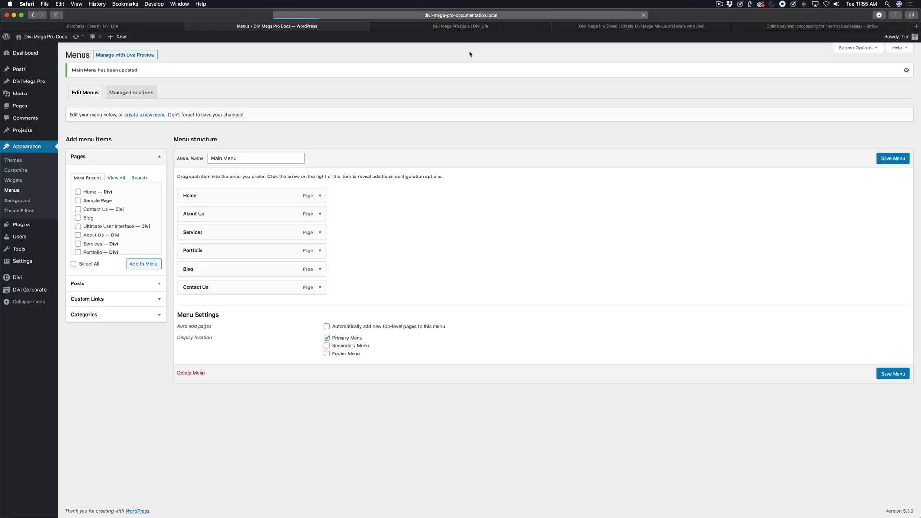
left_click(499, 28)
left_click(643, 16)
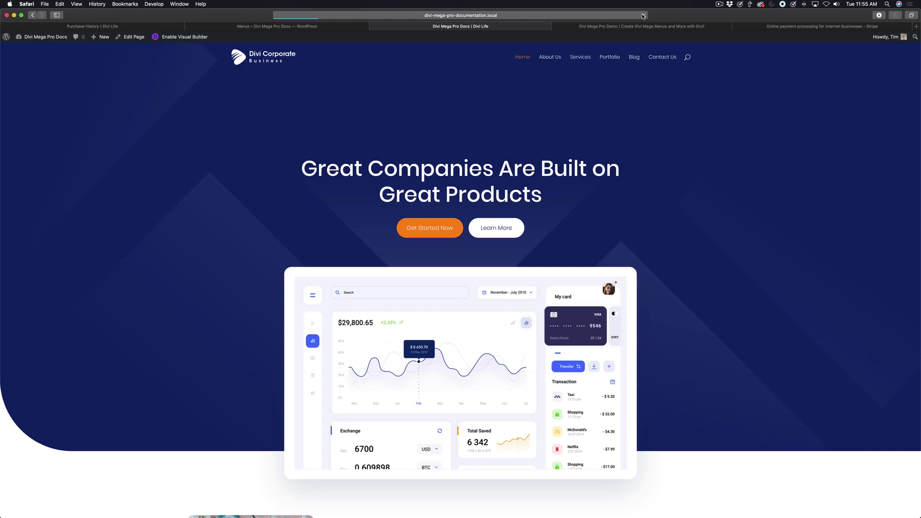